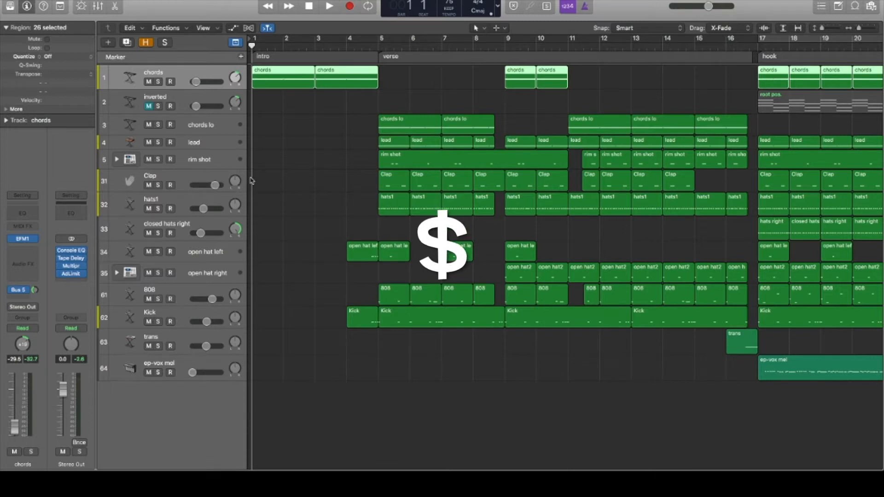
Play the song from bar 1 into the hook with the on-screen keyboard shown, stop, and move the keyboard below the tracks
{"action": "left_click", "coordinate": [328, 7]}
{"action": "key", "text": "super+k"}
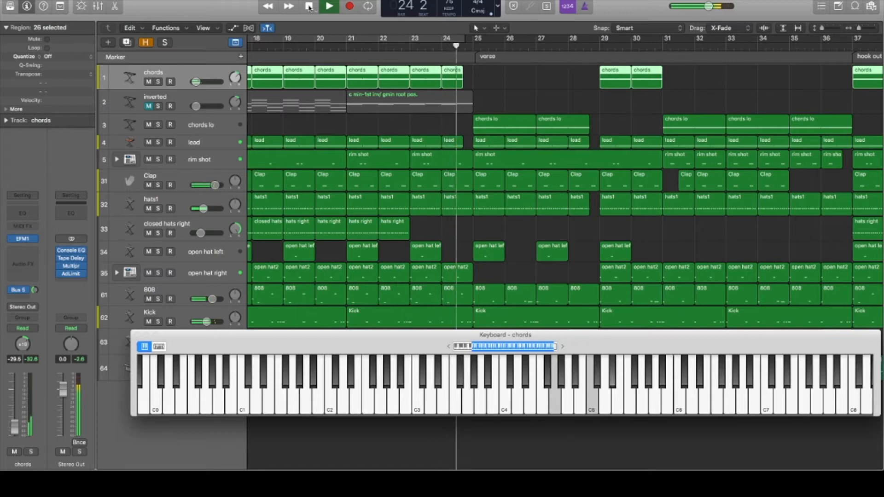
{"action": "left_click", "coordinate": [309, 6]}
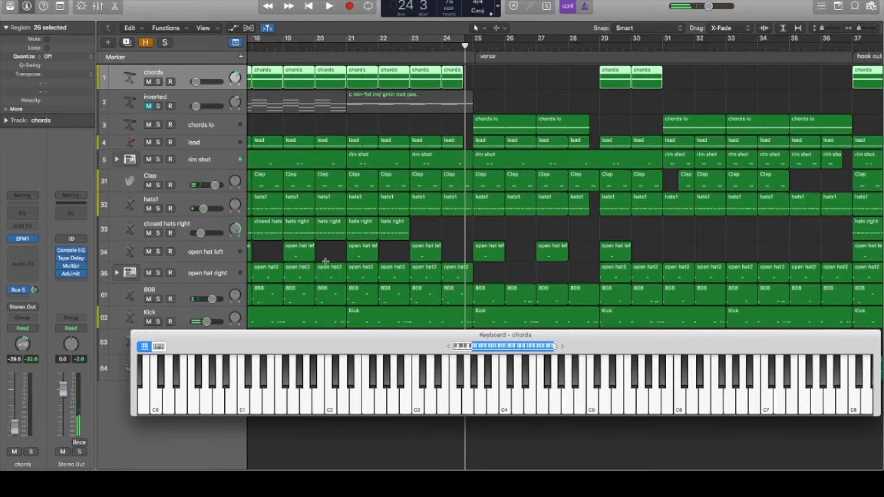
{"action": "left_click_drag", "start_coordinate": [351, 335], "coordinate": [353, 403]}
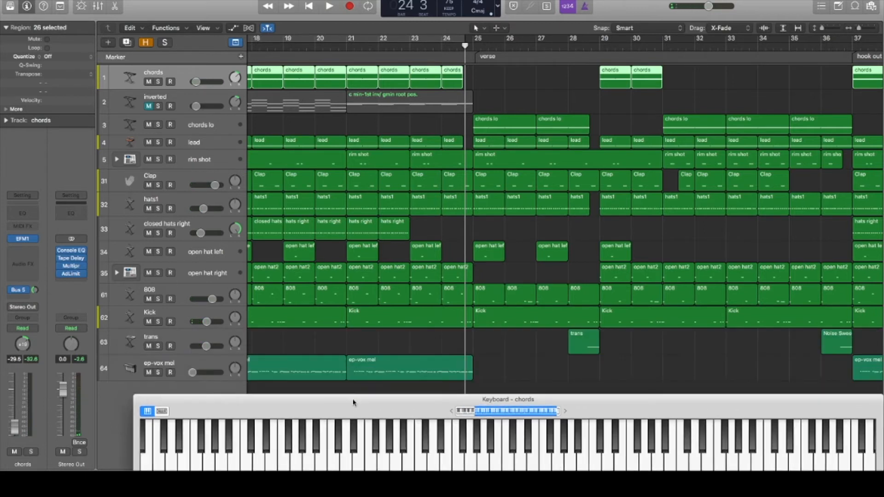
Unmute the inverted track and mute the chords track so the hook uses the inverted chords
{"action": "scroll", "coordinate": [325, 231], "scroll_direction": "left", "scroll_amount": 10}
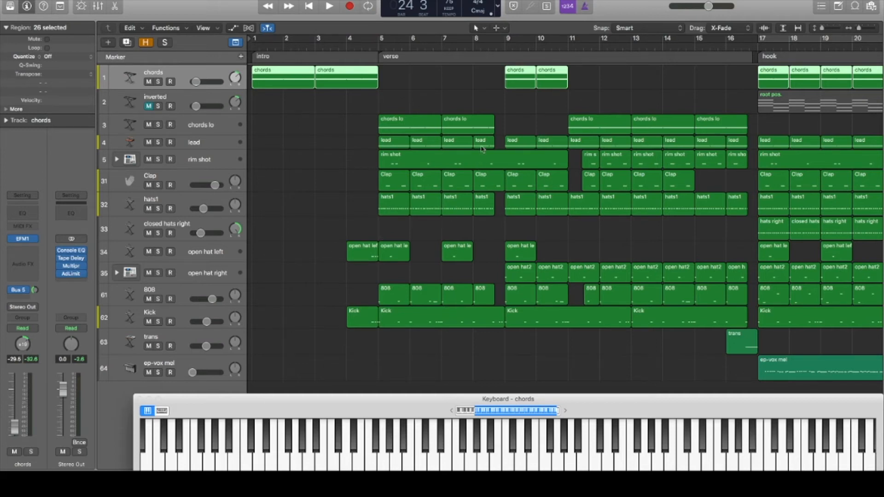
{"action": "scroll", "coordinate": [673, 77], "scroll_direction": "right", "scroll_amount": 2}
{"action": "scroll", "coordinate": [673, 77], "scroll_direction": "right", "scroll_amount": 5}
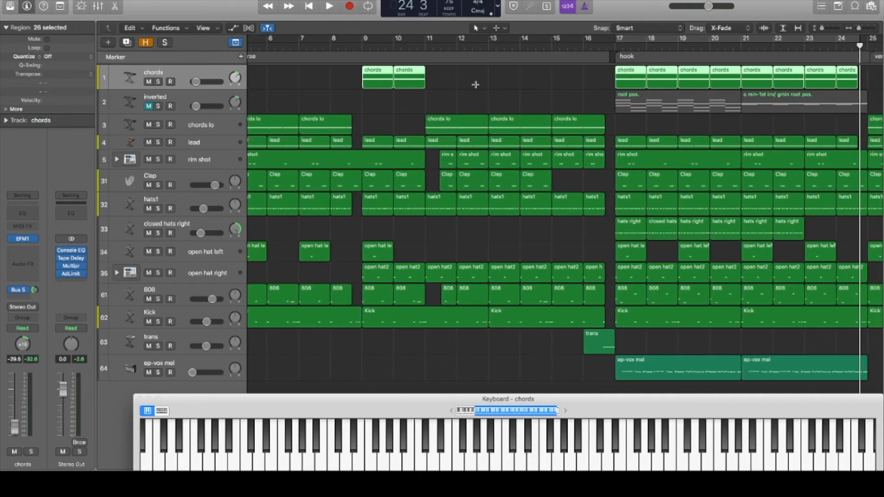
{"action": "left_click", "coordinate": [179, 101]}
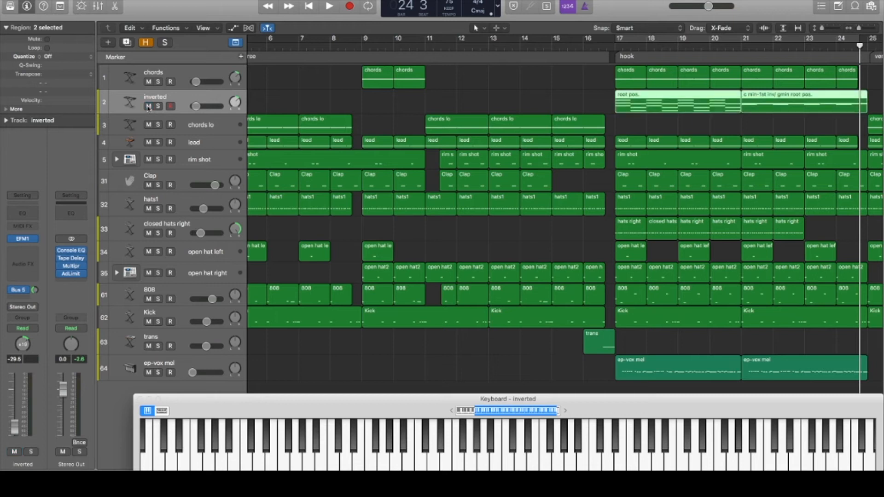
{"action": "left_click", "coordinate": [149, 82]}
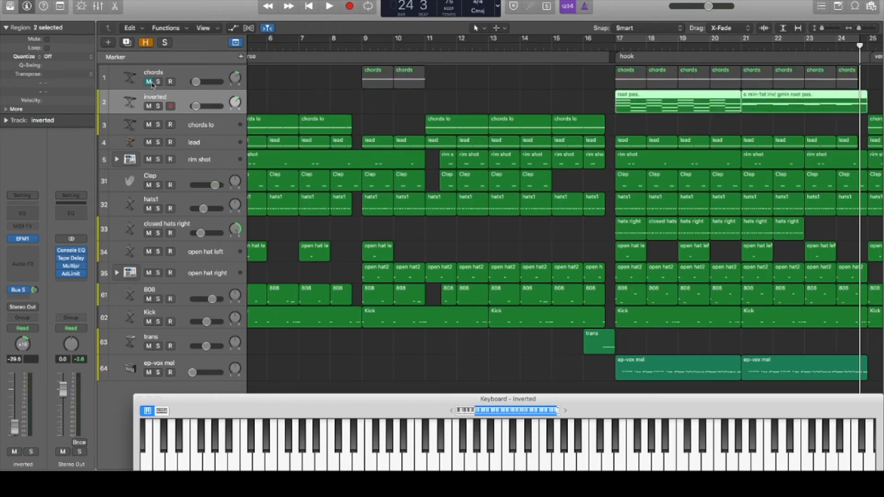
Loop the hook section from bar 17 to 25 and play its first half with the inverted chords
{"action": "left_click", "coordinate": [635, 56]}
{"action": "left_click", "coordinate": [368, 5]}
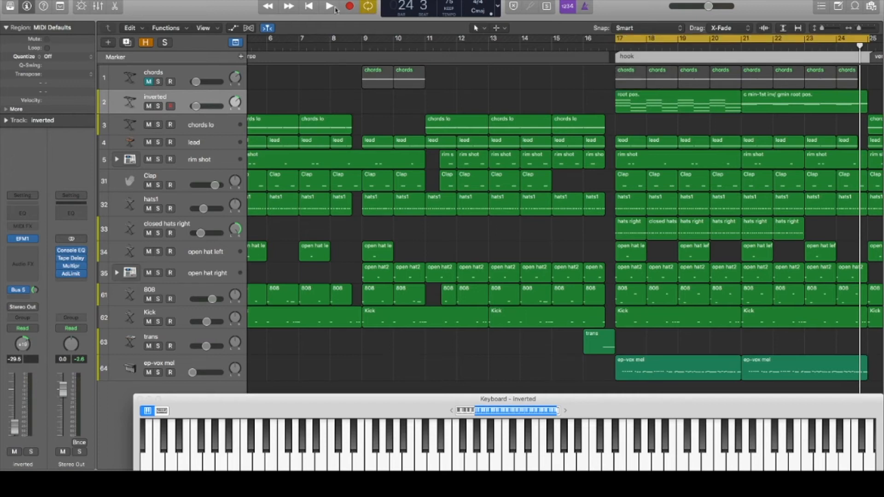
{"action": "scroll", "coordinate": [476, 97], "scroll_direction": "right", "scroll_amount": 5}
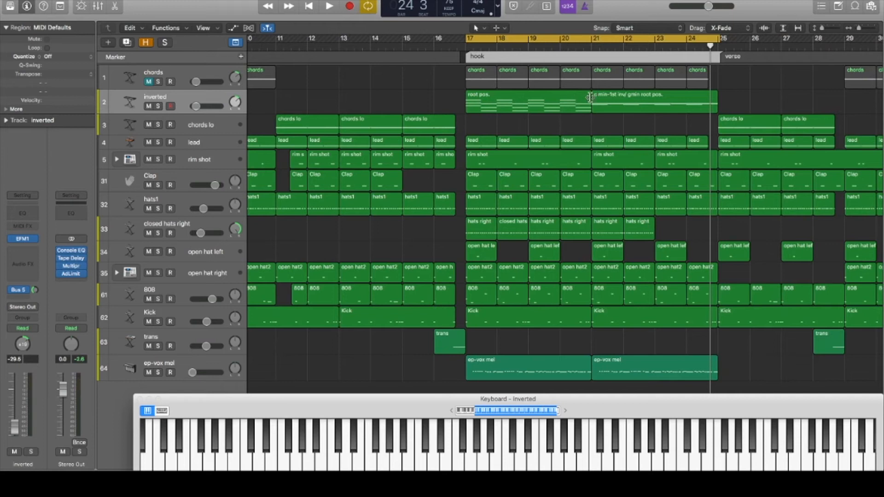
{"action": "left_click", "coordinate": [329, 6]}
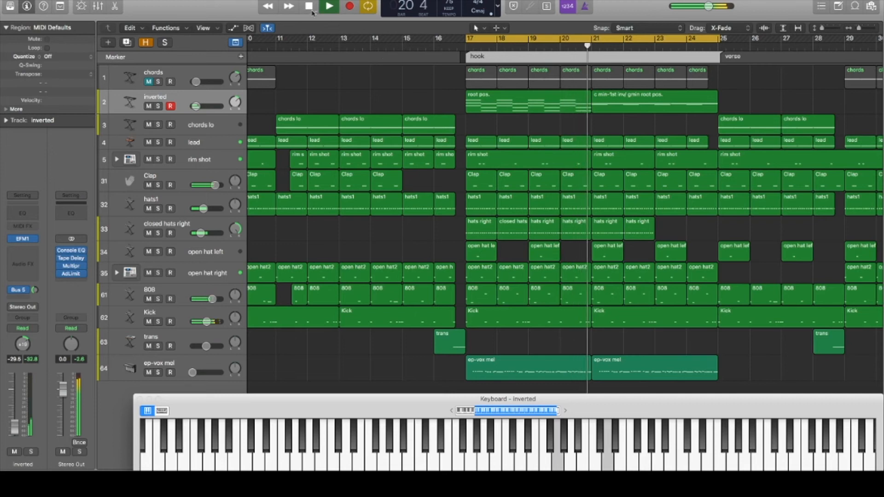
{"action": "left_click", "coordinate": [309, 7]}
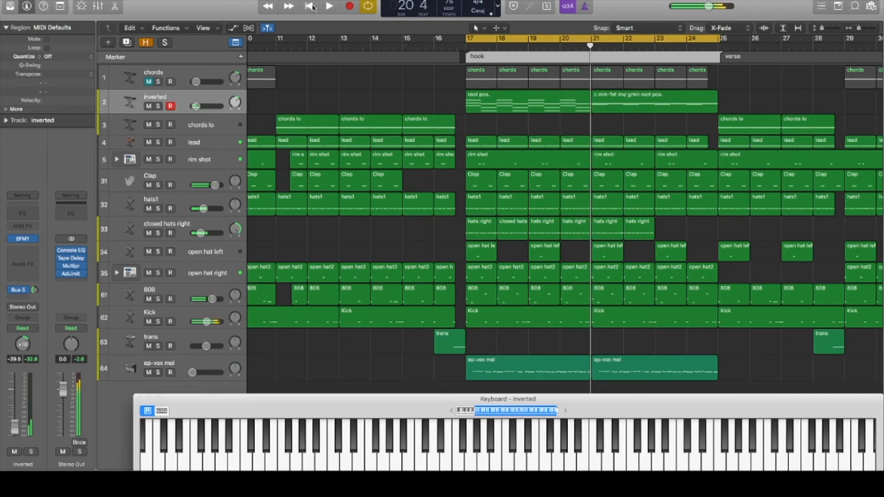
Turn off looping and play the second half of the hook from bar 21 with the inverted chords
{"action": "left_click", "coordinate": [525, 41]}
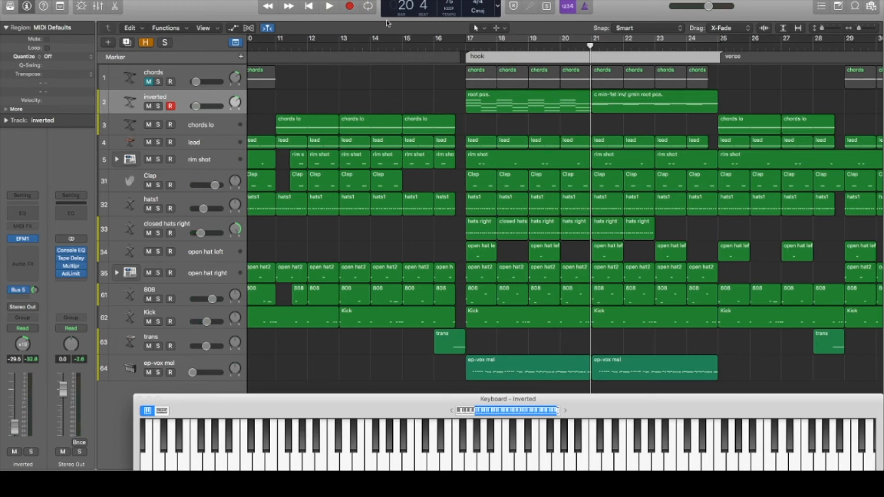
{"action": "left_click", "coordinate": [329, 7]}
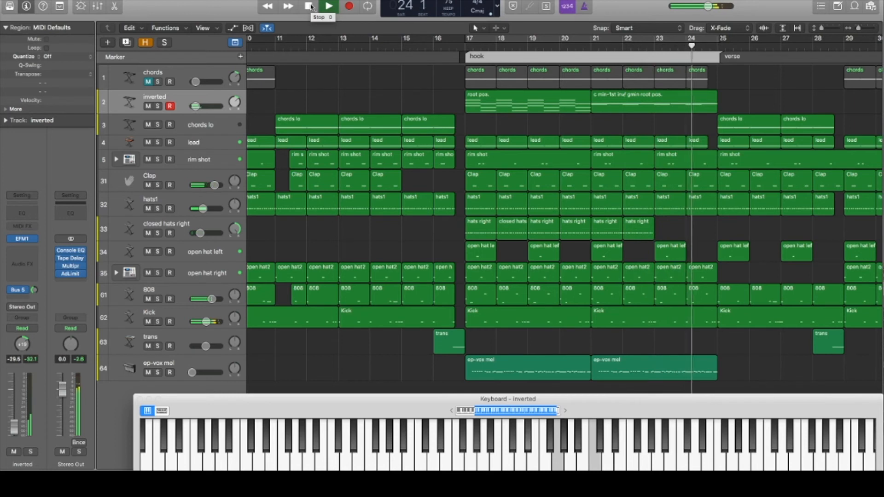
{"action": "left_click", "coordinate": [310, 6]}
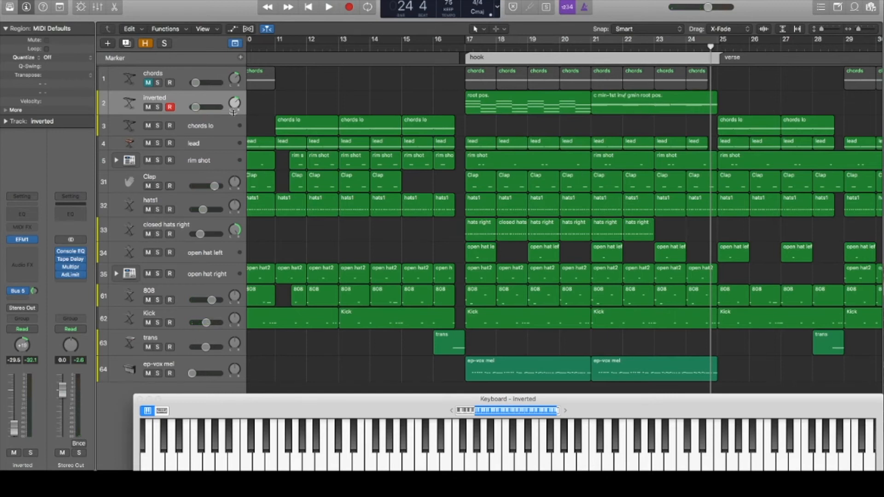
Unmute the chords track, mute the inverted track, and raise the ep-vox mel track's volume slightly
{"action": "left_click", "coordinate": [148, 83]}
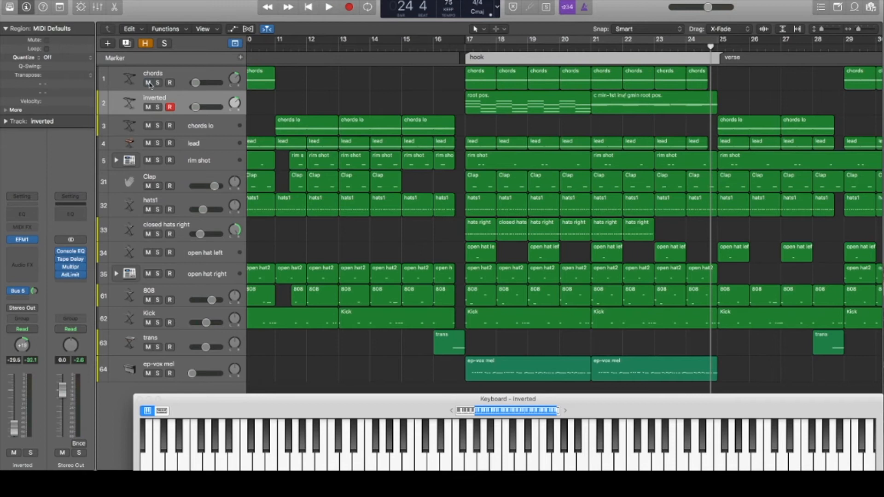
{"action": "left_click", "coordinate": [149, 107]}
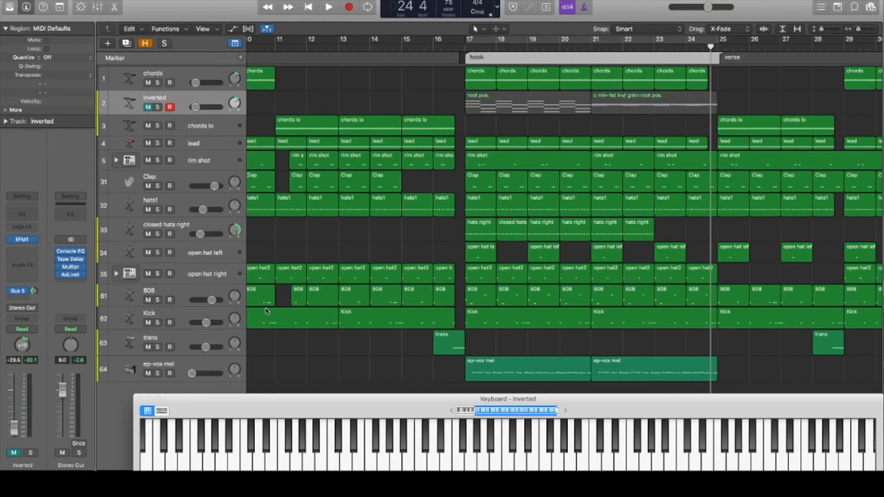
{"action": "left_click", "coordinate": [192, 373]}
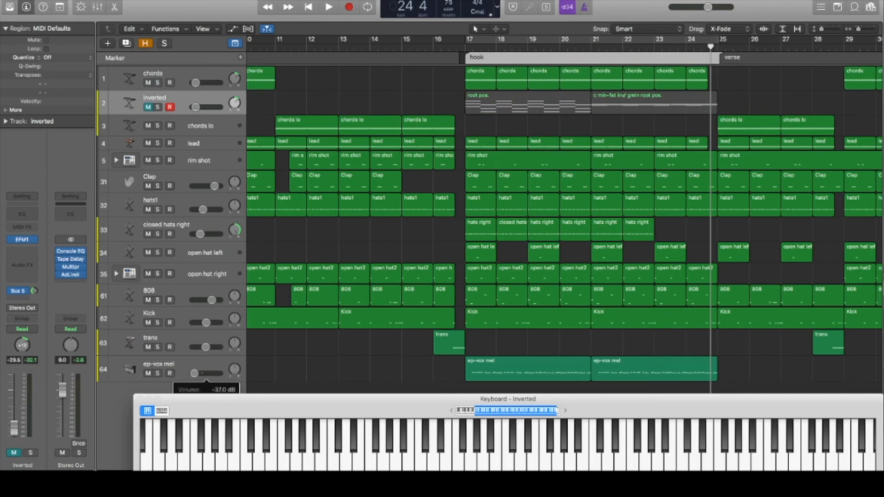
{"action": "left_click_drag", "start_coordinate": [197, 373], "coordinate": [201, 374]}
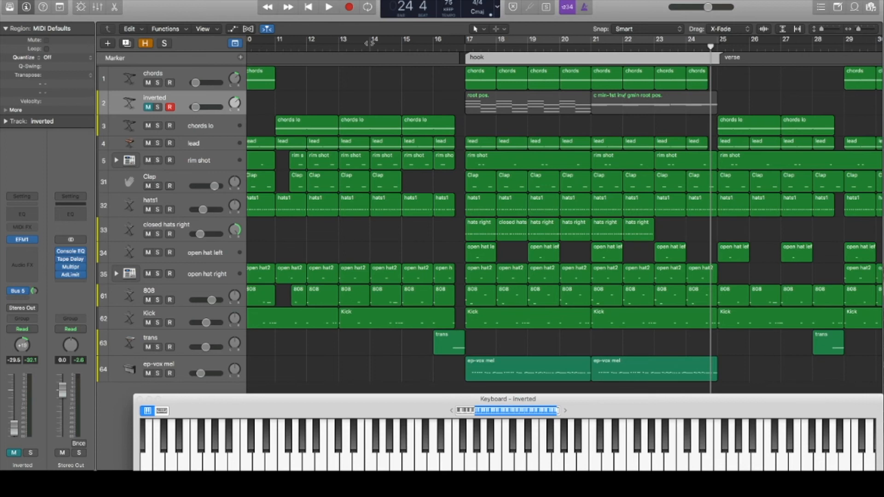
Loop the hook again and play its first half with the chords track and the louder vocal melody
{"action": "key", "text": "c"}
{"action": "left_click", "coordinate": [328, 6]}
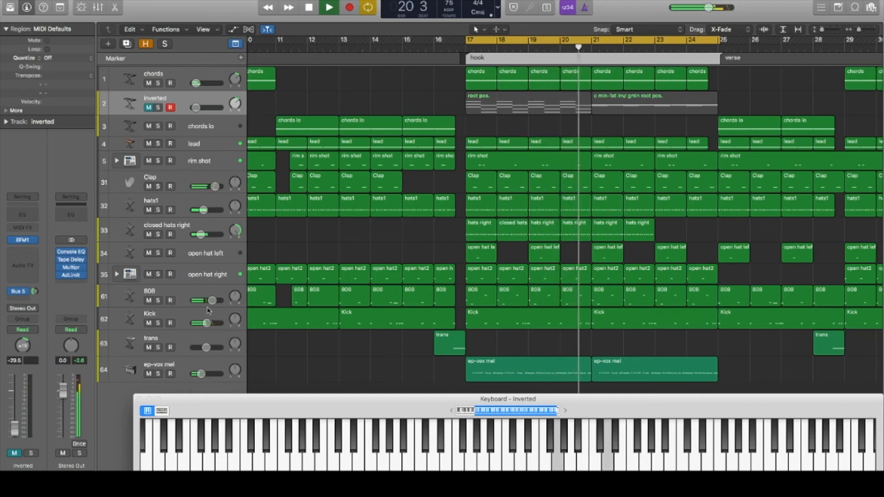
{"action": "left_click", "coordinate": [315, 7]}
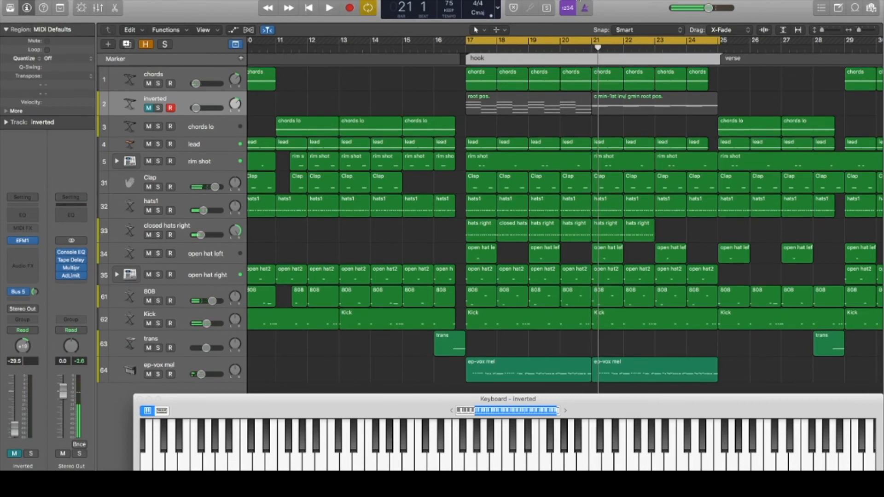
Turn off looping and play the opening two bars of the hook from bar 17
{"action": "left_click_drag", "start_coordinate": [597, 49], "coordinate": [591, 49]}
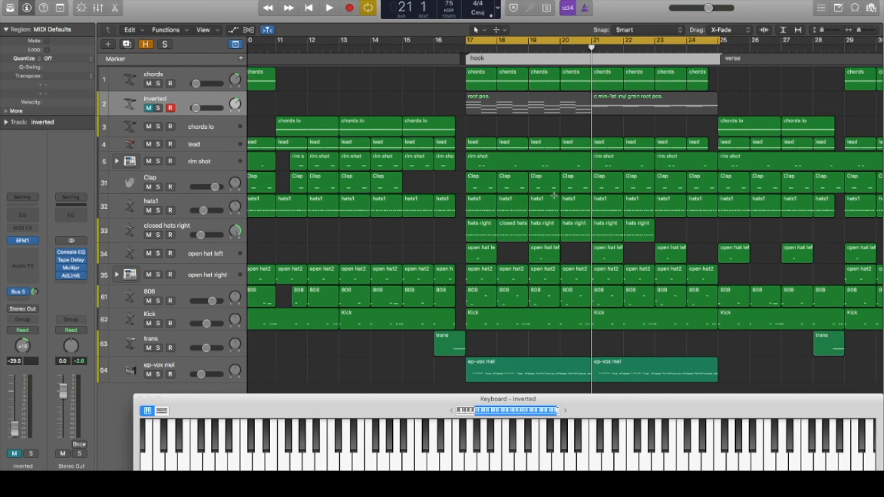
{"action": "left_click", "coordinate": [569, 40]}
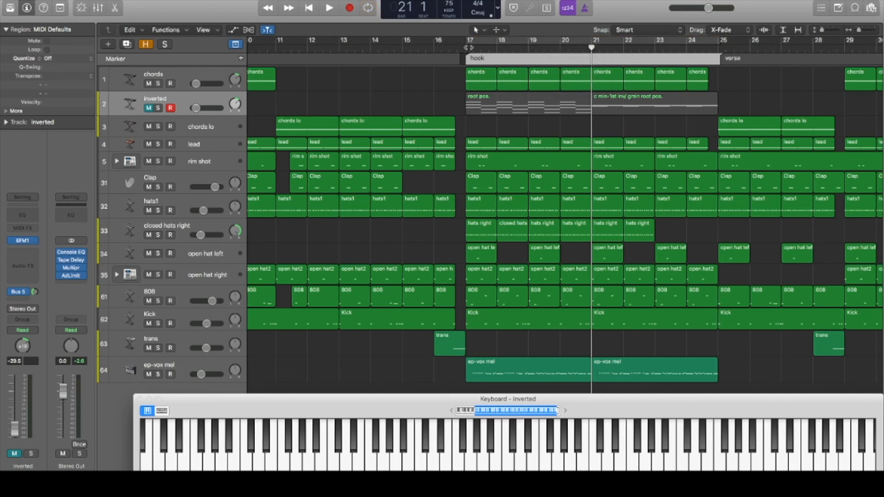
{"action": "scroll", "coordinate": [468, 48], "scroll_direction": "right", "scroll_amount": 1}
{"action": "double_click", "coordinate": [469, 48]}
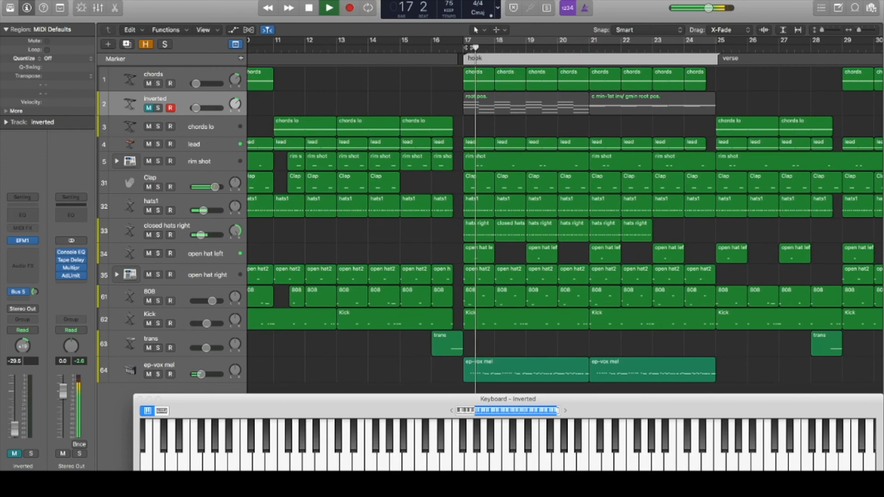
{"action": "left_click", "coordinate": [310, 8]}
Play the hook from bar 19 and stop at bar 21
{"action": "left_click", "coordinate": [526, 48]}
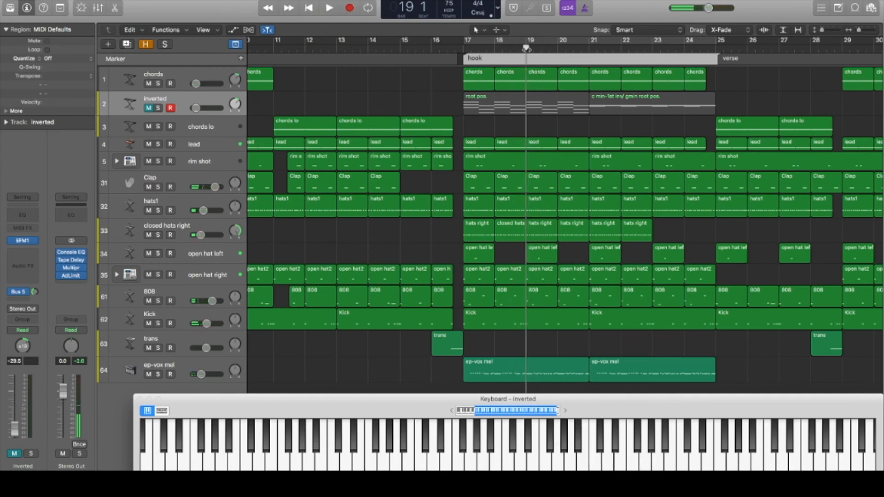
{"action": "left_click", "coordinate": [330, 8]}
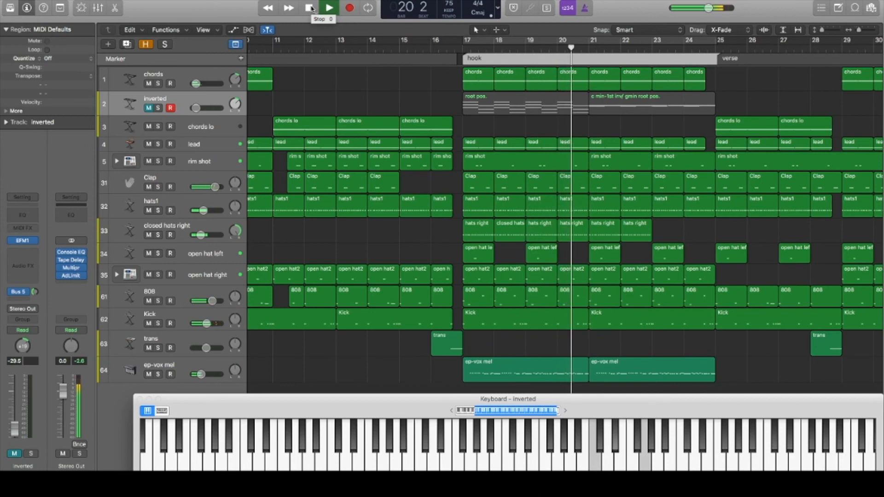
{"action": "left_click", "coordinate": [312, 9]}
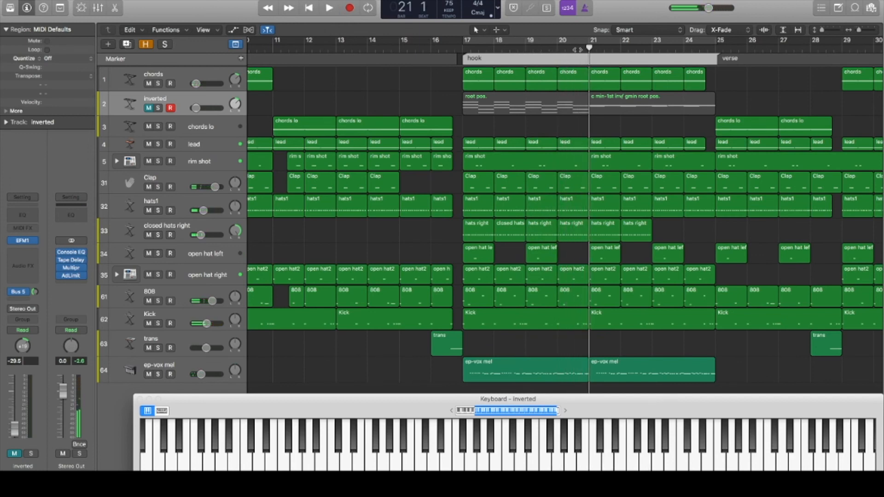
Move the playhead to bar 20 and play that bar of the hook, stopping at bar 21
{"action": "left_click", "coordinate": [526, 48]}
{"action": "left_click", "coordinate": [557, 48]}
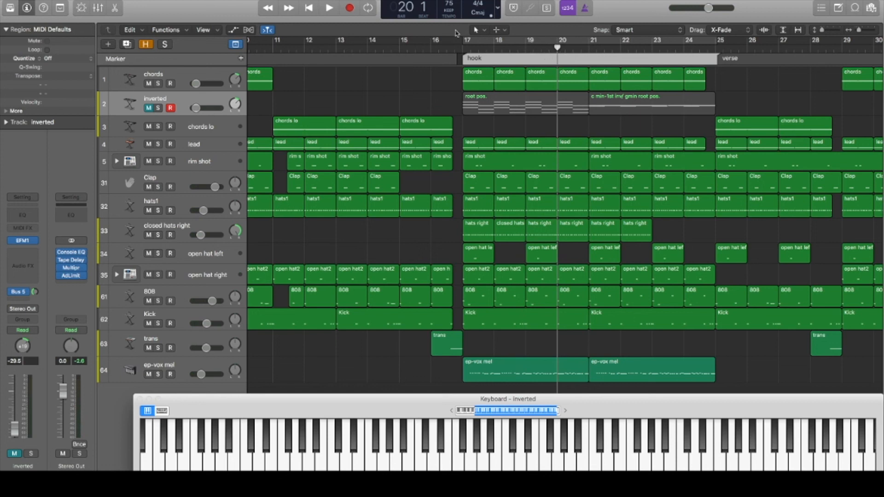
{"action": "left_click", "coordinate": [329, 8]}
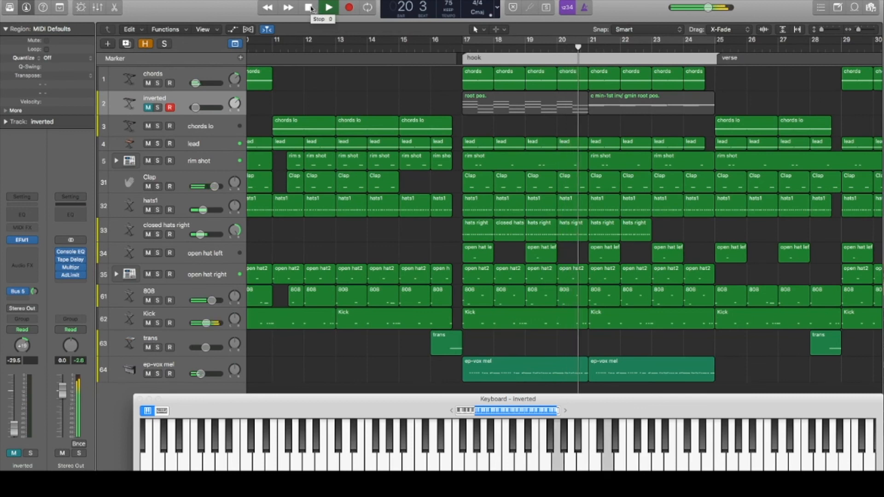
{"action": "left_click", "coordinate": [312, 10]}
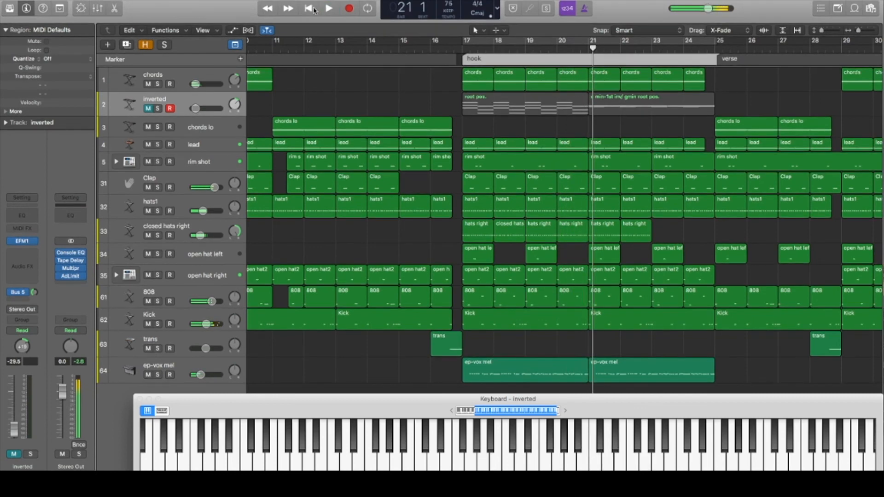